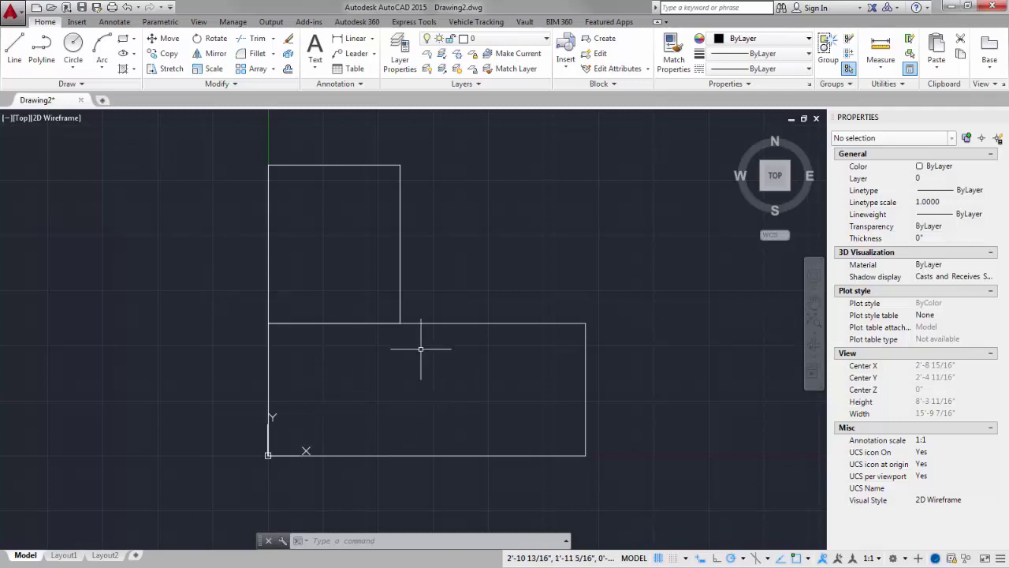
# Open the selected Desk block in the Block Editor from its right-click menu.
pyautogui.click(457, 324)
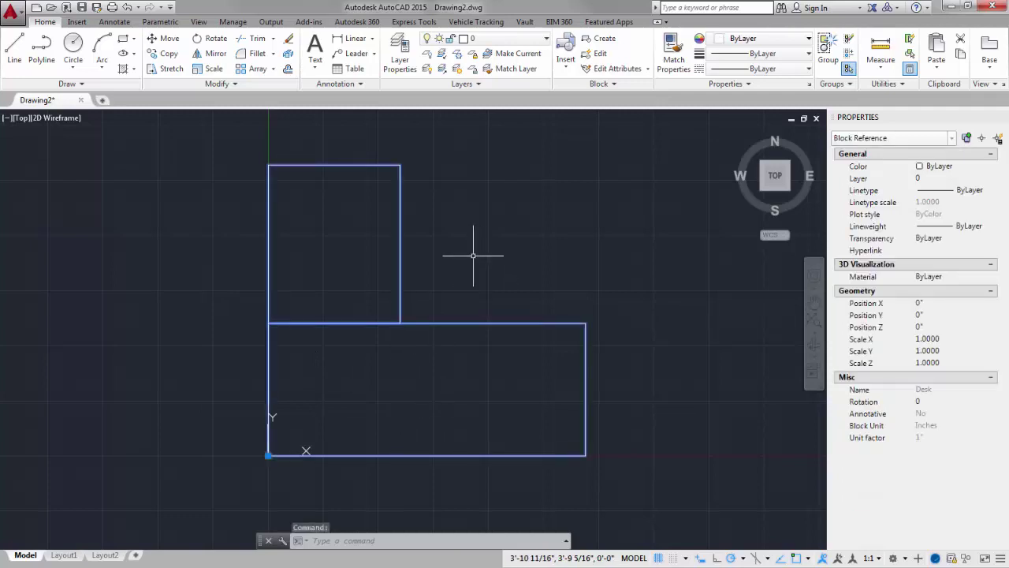
pyautogui.rightClick(455, 178)
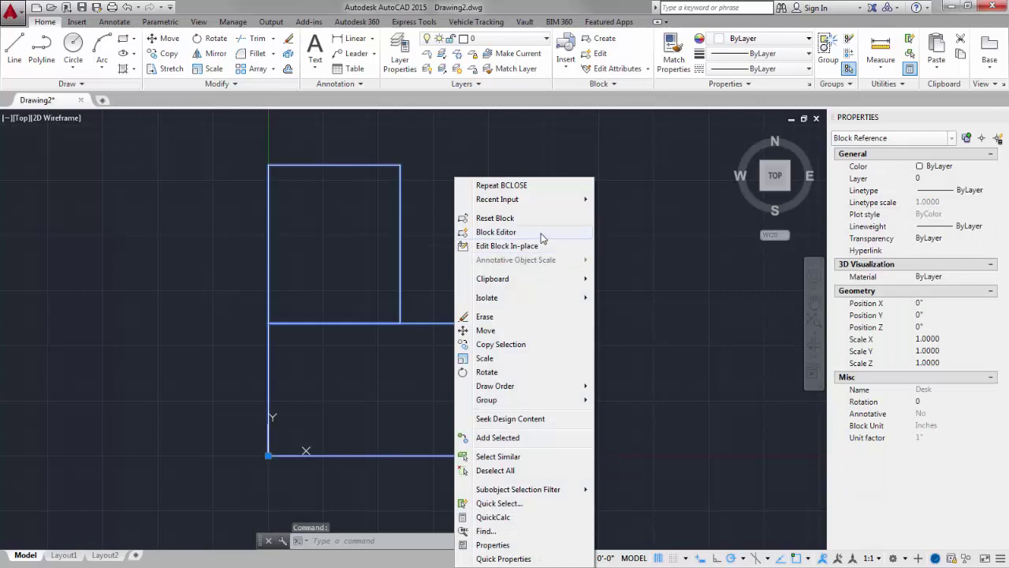
pyautogui.click(542, 238)
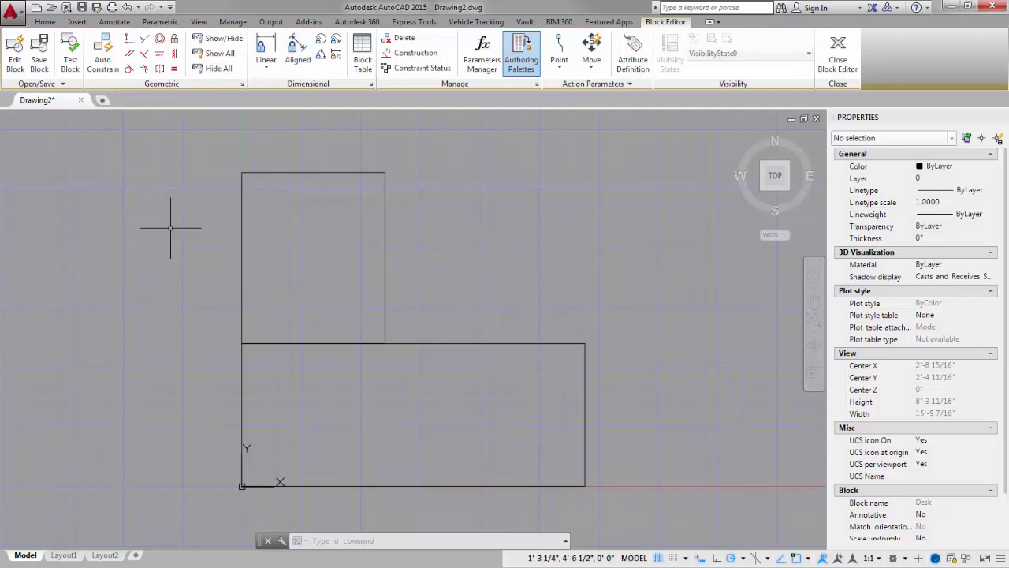
# AutoConstrain both desk rectangles with a window selection, applying 11 geometric constraints.
pyautogui.moveTo(329, 270); pyautogui.dragTo(306, 252, button='middle')
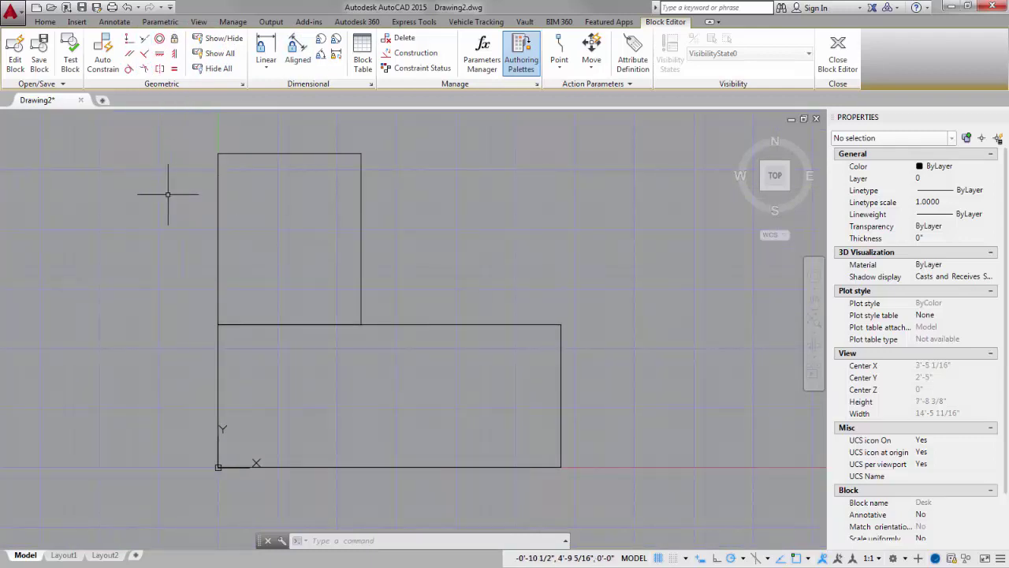
pyautogui.click(103, 63)
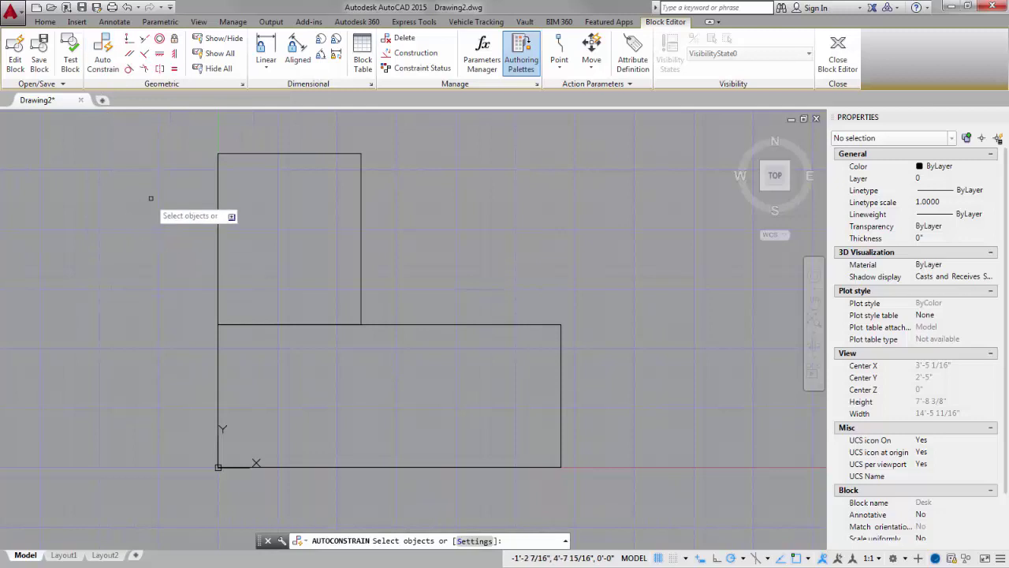
pyautogui.click(186, 135)
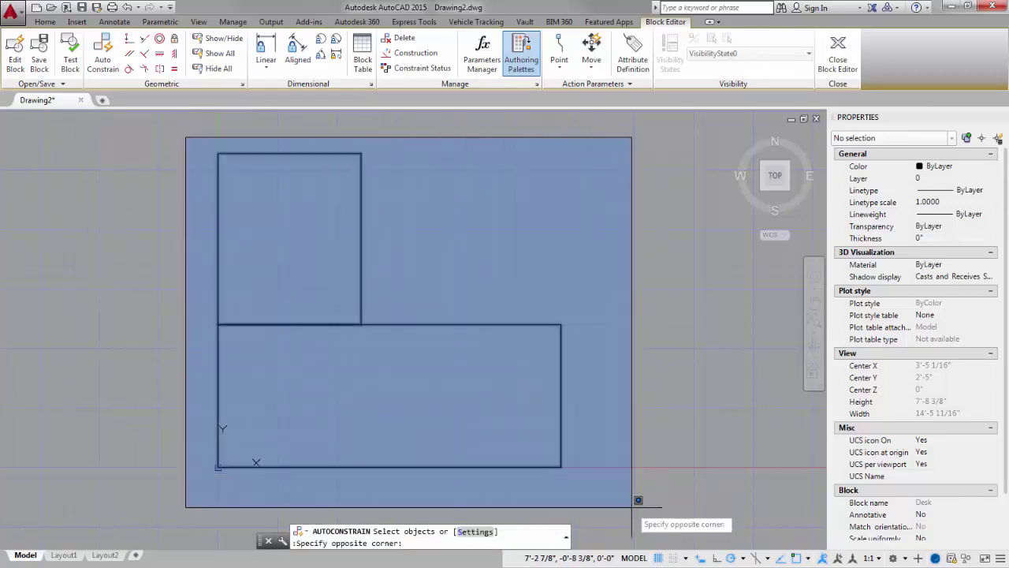
pyautogui.click(638, 500)
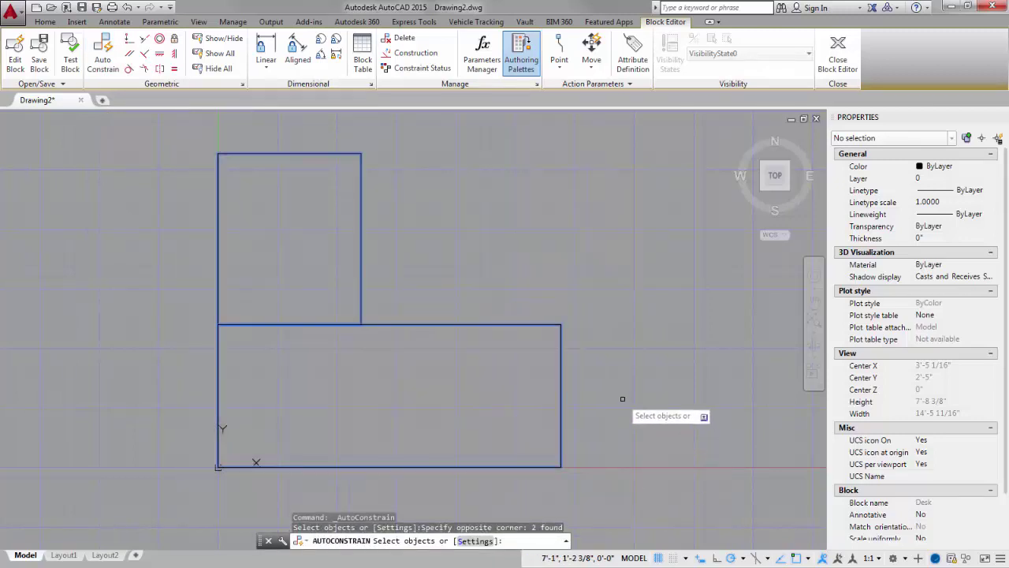
pyautogui.press('Return')
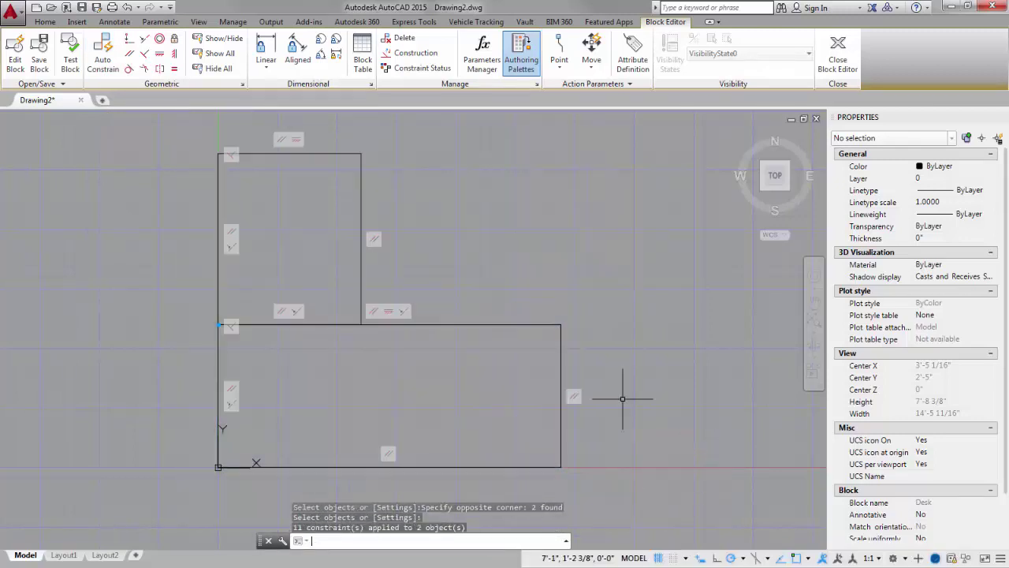
# Add linear parameter d1 = 6'-0" across the desk's bottom edge, placed below it.
pyautogui.click(266, 49)
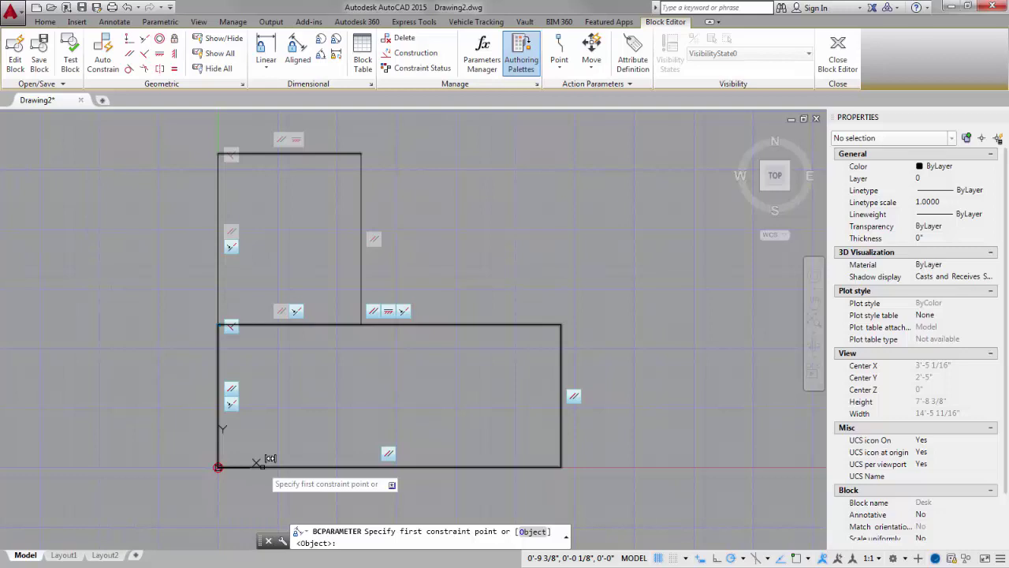
pyautogui.click(263, 465)
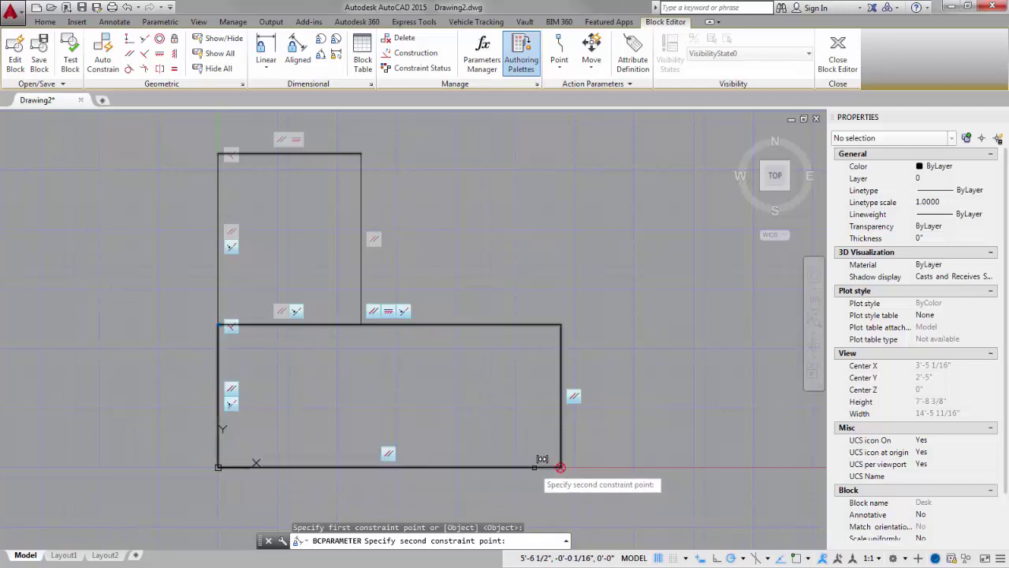
pyautogui.click(561, 467)
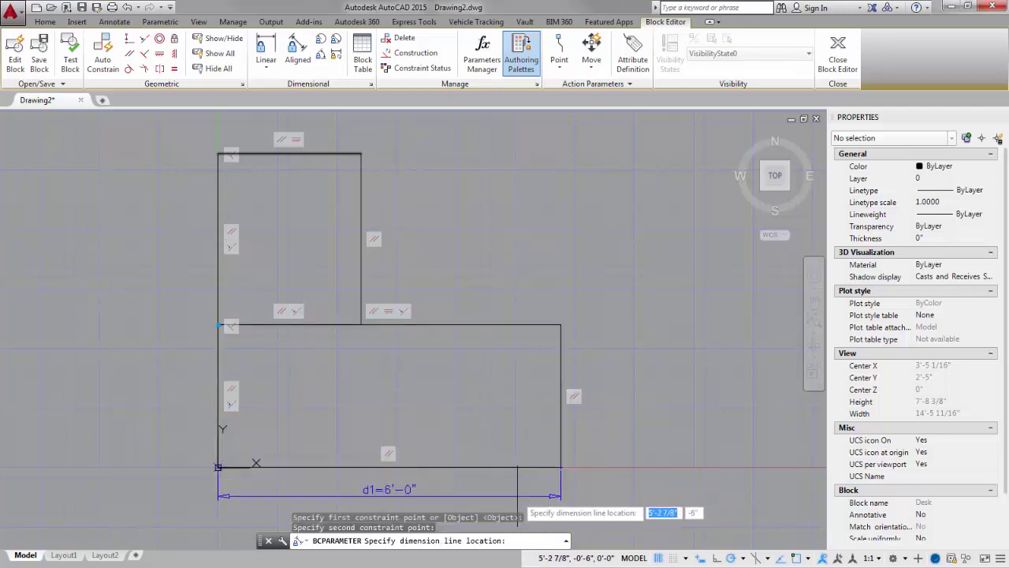
pyautogui.click(522, 496)
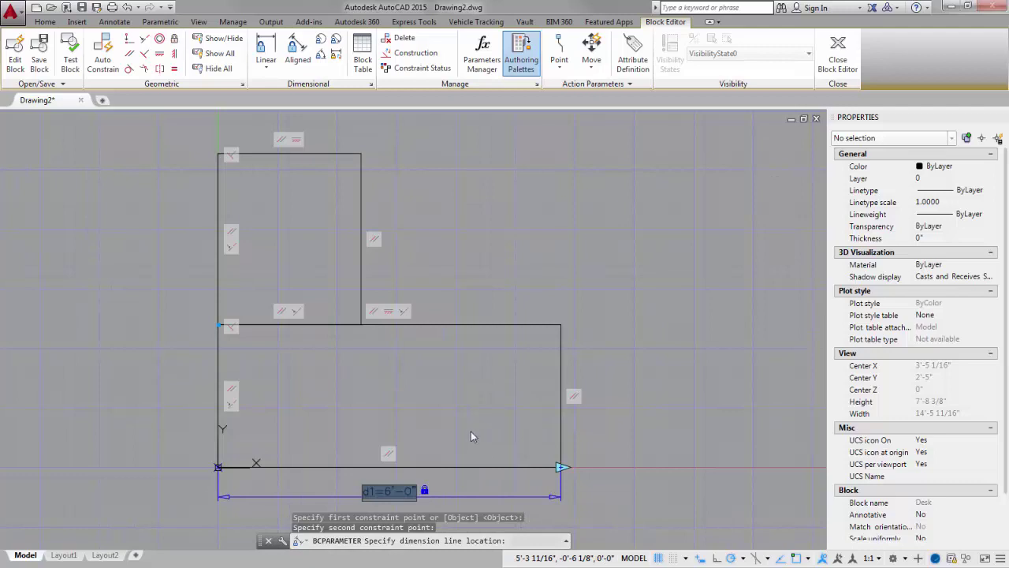
pyautogui.press('Return')
pyautogui.moveTo(401, 419); pyautogui.dragTo(428, 413, button='middle')
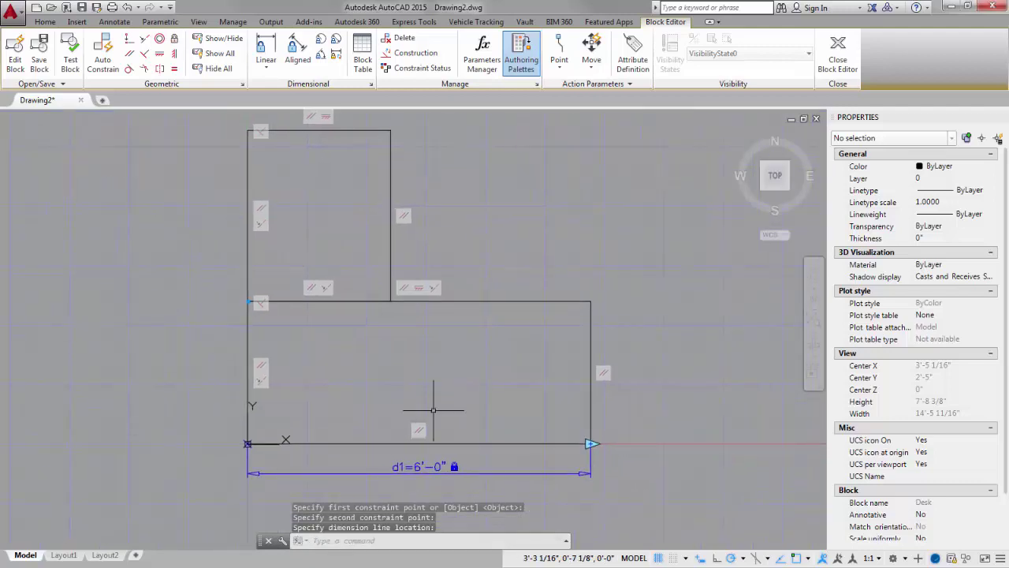
pyautogui.moveTo(459, 380); pyautogui.dragTo(466, 396, button='middle')
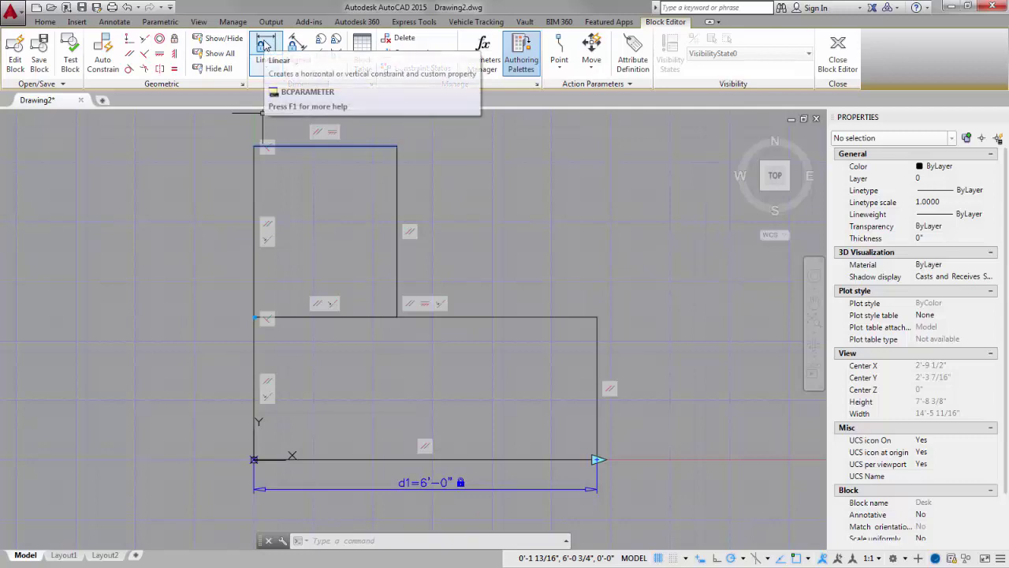
# Add a vertical linear parameter d2 along the return's left edge, placed left of the shape.
pyautogui.click(265, 48)
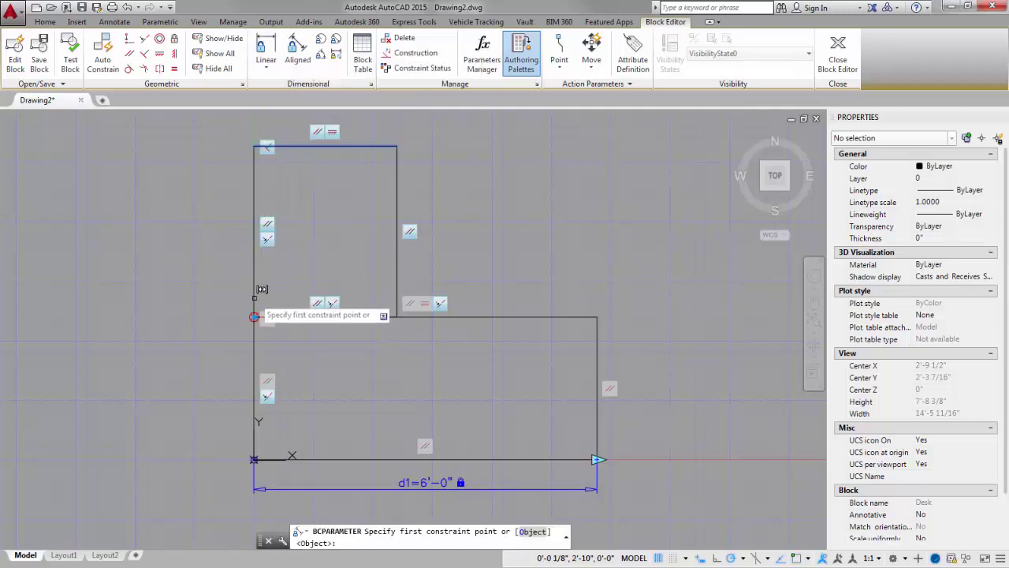
pyautogui.click(253, 316)
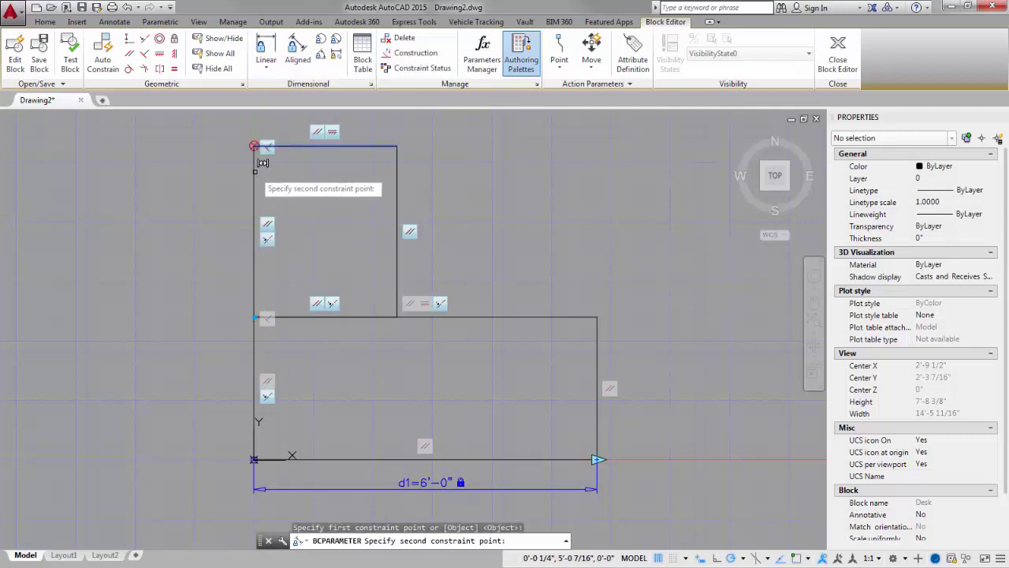
pyautogui.click(254, 146)
pyautogui.click(183, 207)
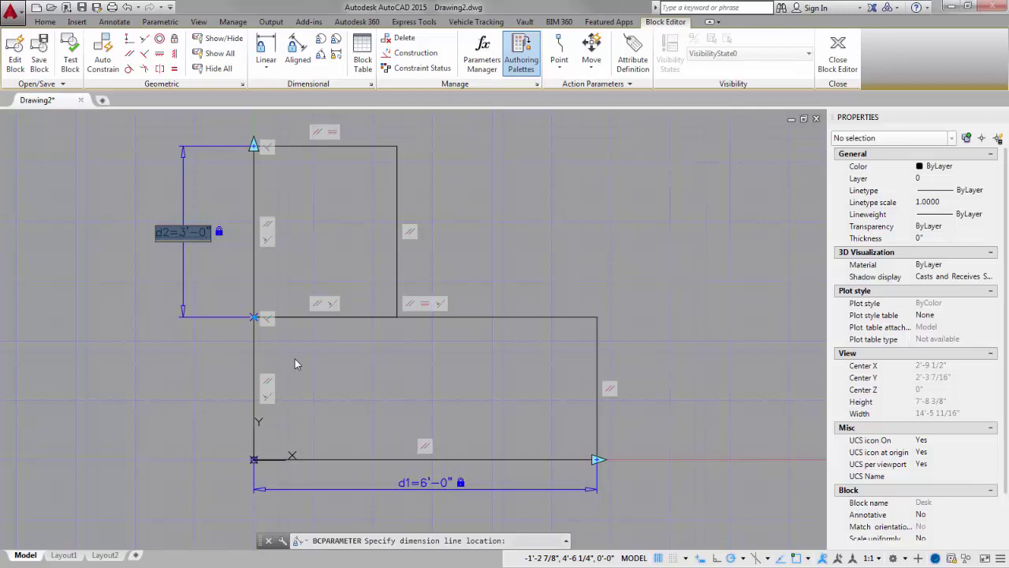
# Change d2's value to the expression d1/2.
pyautogui.press('BackSpace')
pyautogui.press('BackSpace')
pyautogui.press('BackSpace')
pyautogui.press('BackSpace')
pyautogui.press('BackSpace')
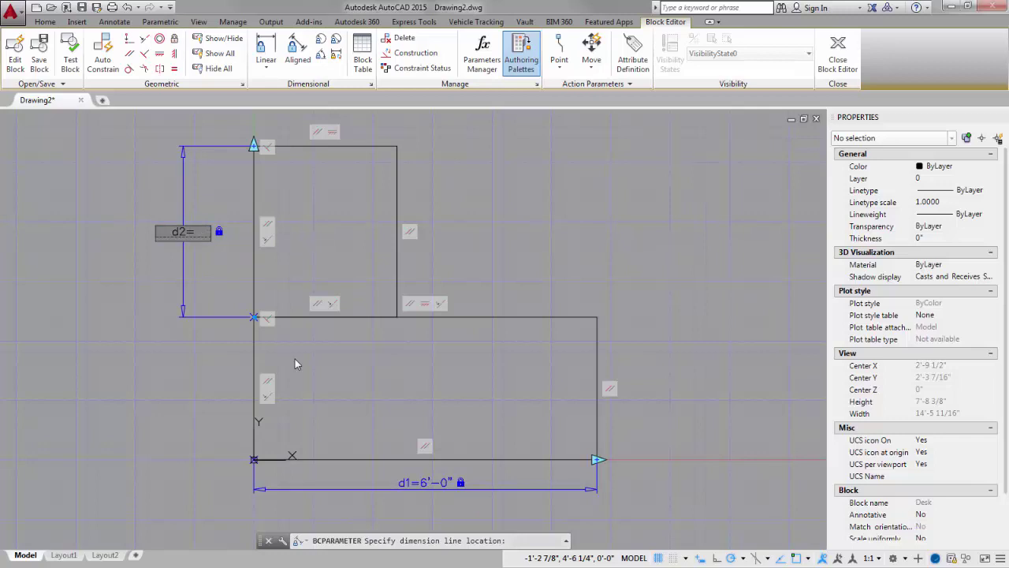
pyautogui.write('d1/2')
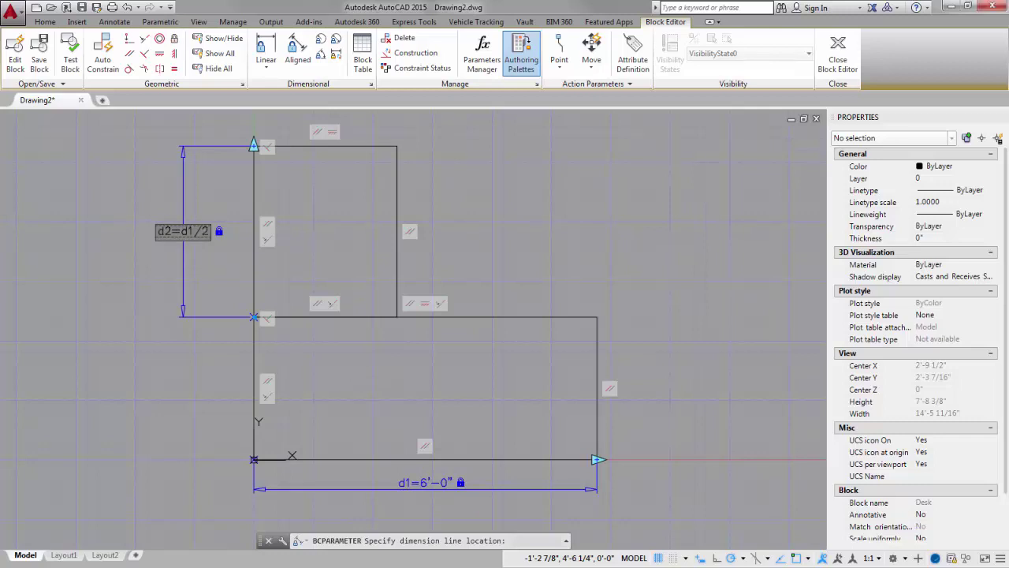
pyautogui.press('Return')
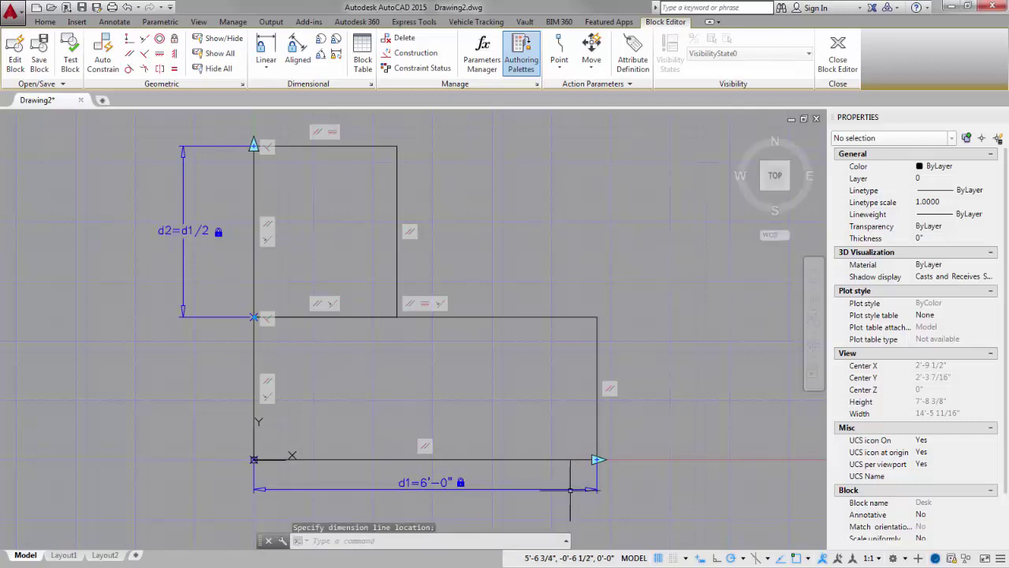
# Give the d1 parameter a Dist minimum of 6' in Properties.
pyautogui.click(573, 490)
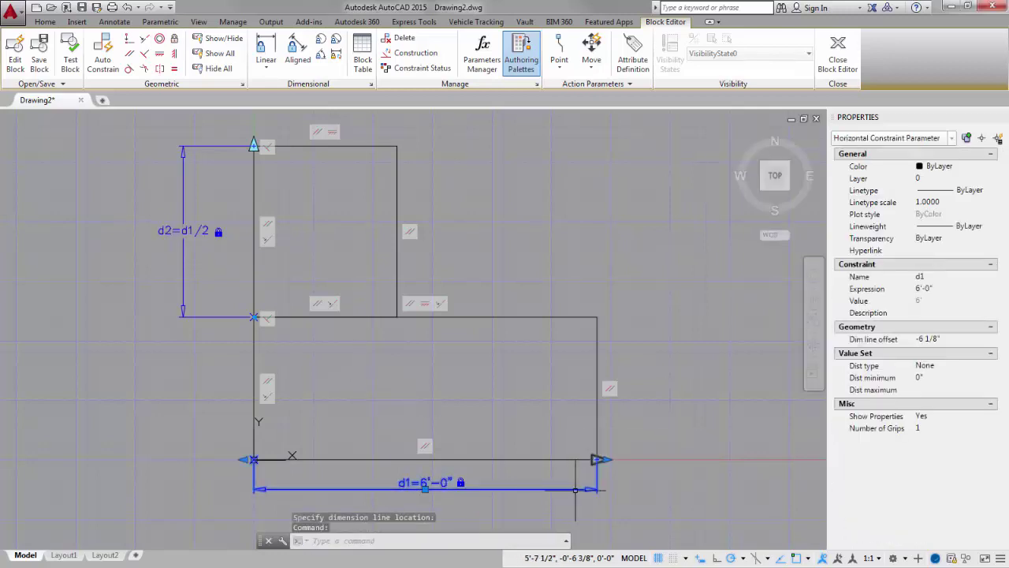
pyautogui.click(925, 377)
pyautogui.write("6'")
pyautogui.press('Return')
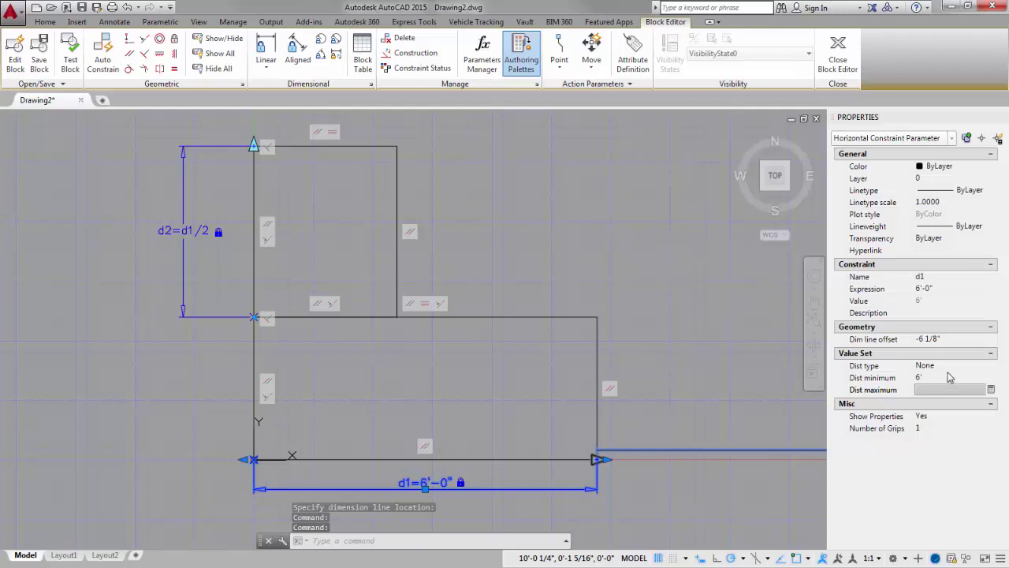
# Set d1's Dist type to Increment with a 1' increment, then deselect and recentre.
pyautogui.click(946, 378)
pyautogui.click(943, 366)
pyautogui.click(943, 366)
pyautogui.click(943, 389)
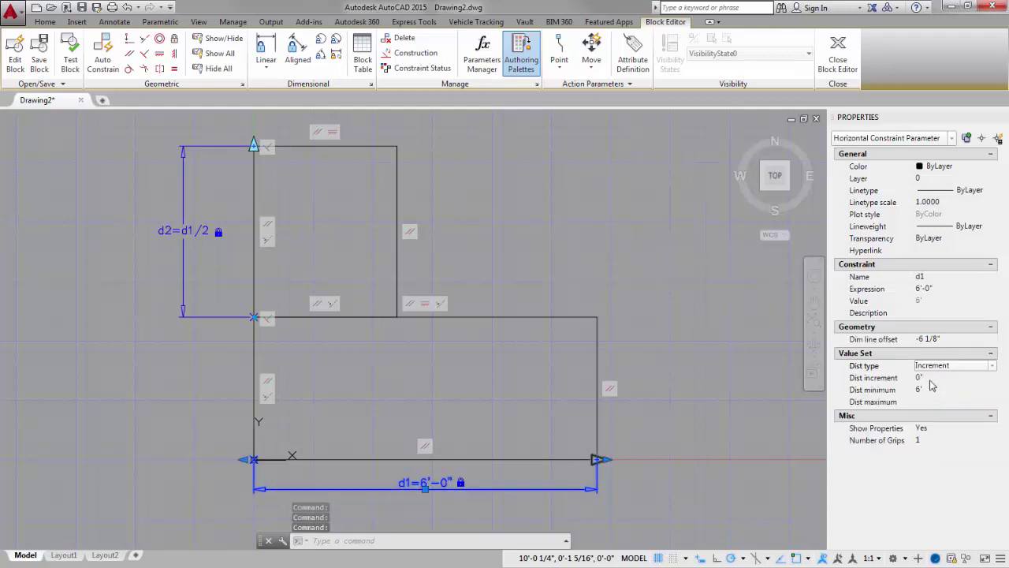
pyautogui.click(931, 379)
pyautogui.write("1'")
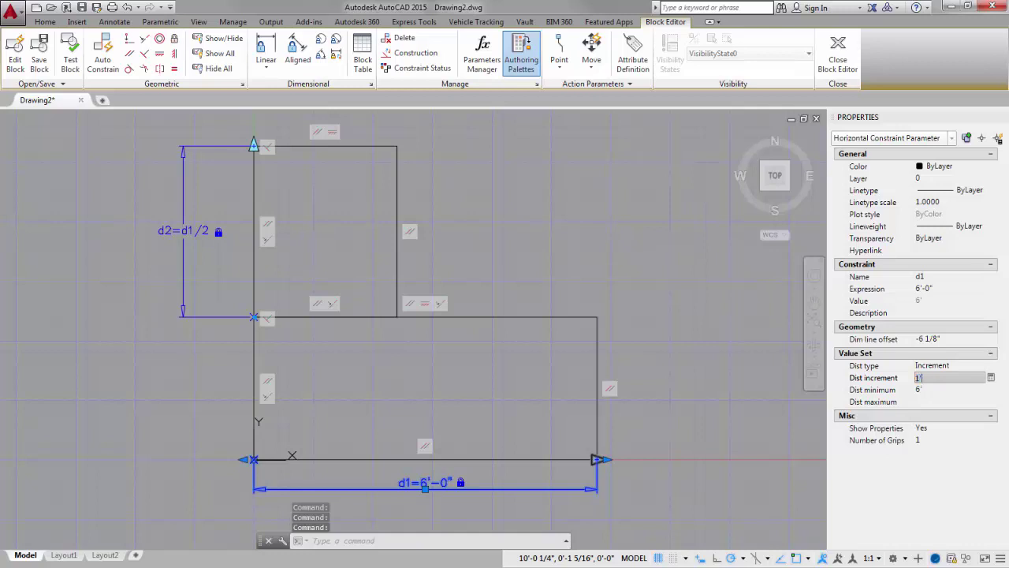
pyautogui.press('Tab')
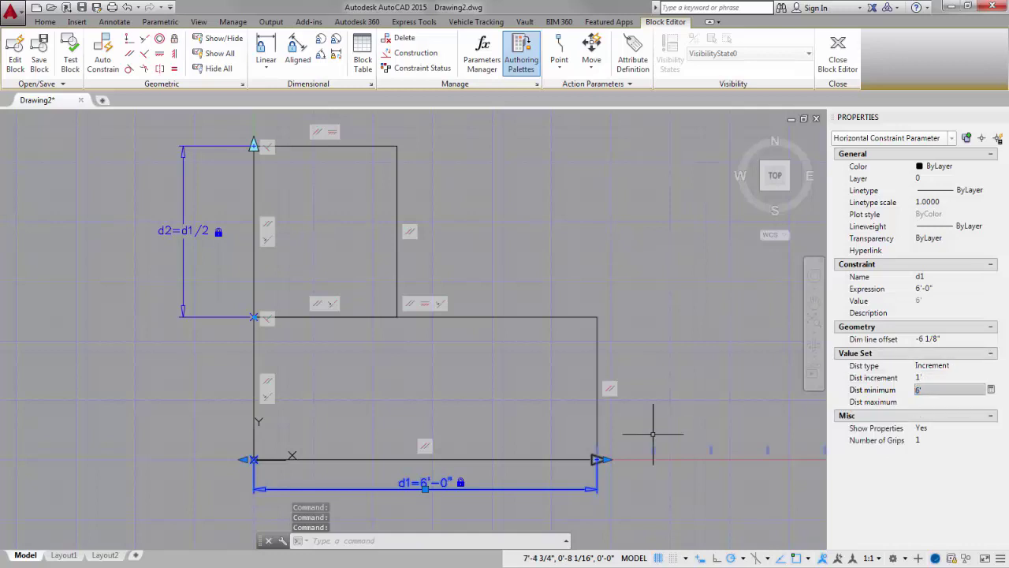
pyautogui.moveTo(681, 410); pyautogui.dragTo(493, 392, button='middle')
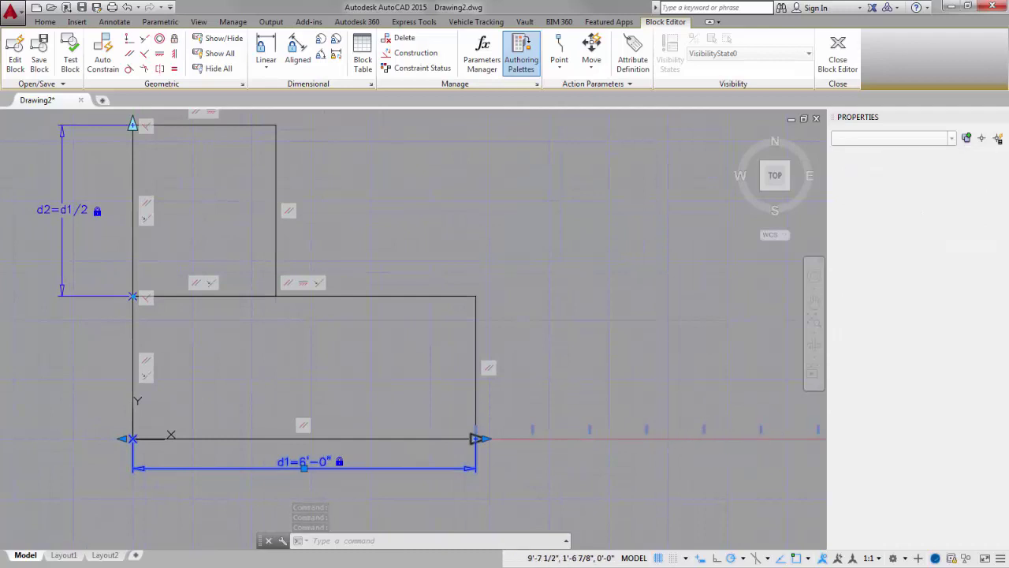
pyautogui.press('Escape')
pyautogui.scroll(-2, 484, 334)
pyautogui.moveTo(458, 266); pyautogui.dragTo(489, 303, button='middle')
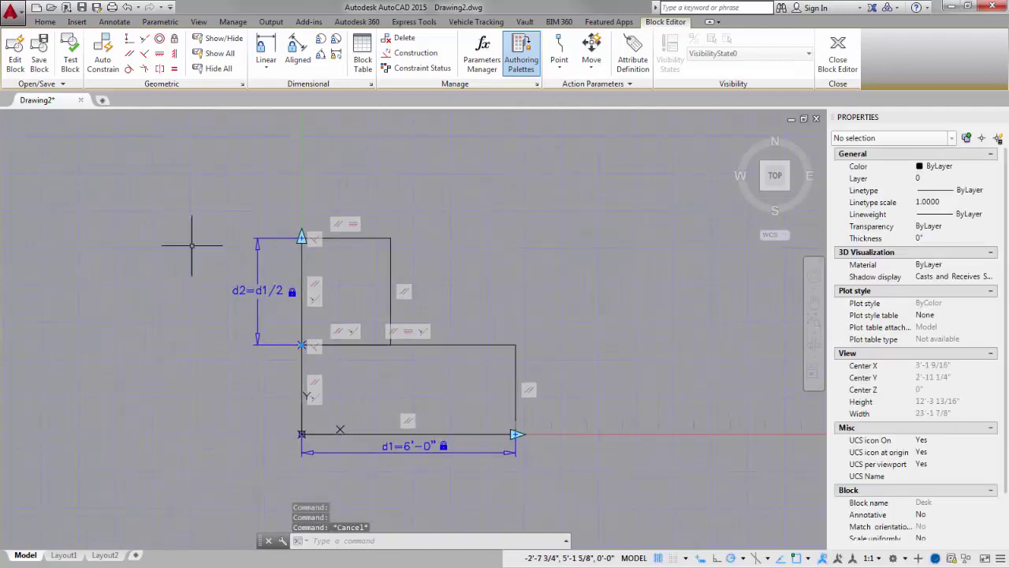
# Open the Desk block in the Test Block Window and stretch it to 7'.
pyautogui.click(70, 61)
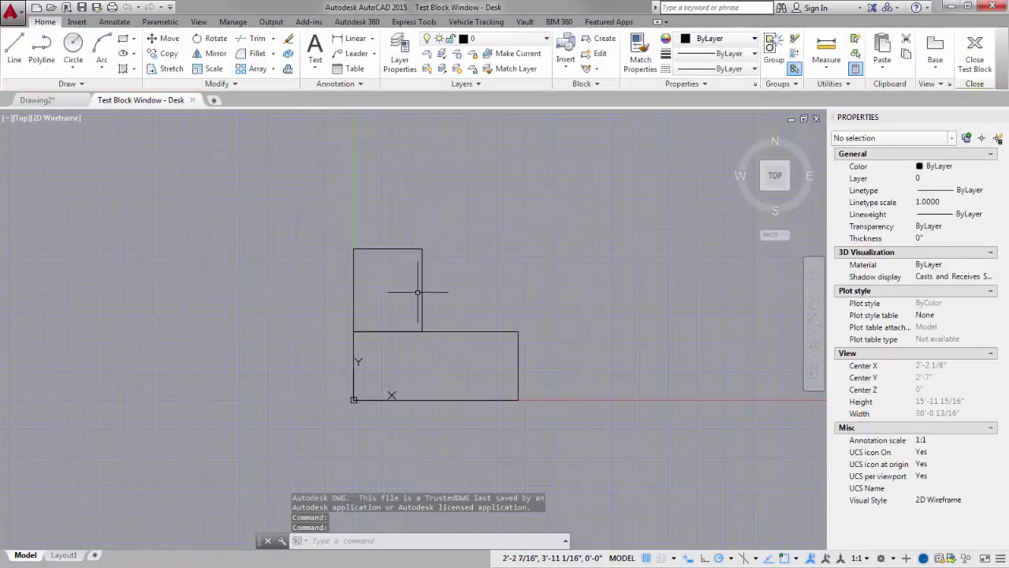
pyautogui.click(422, 291)
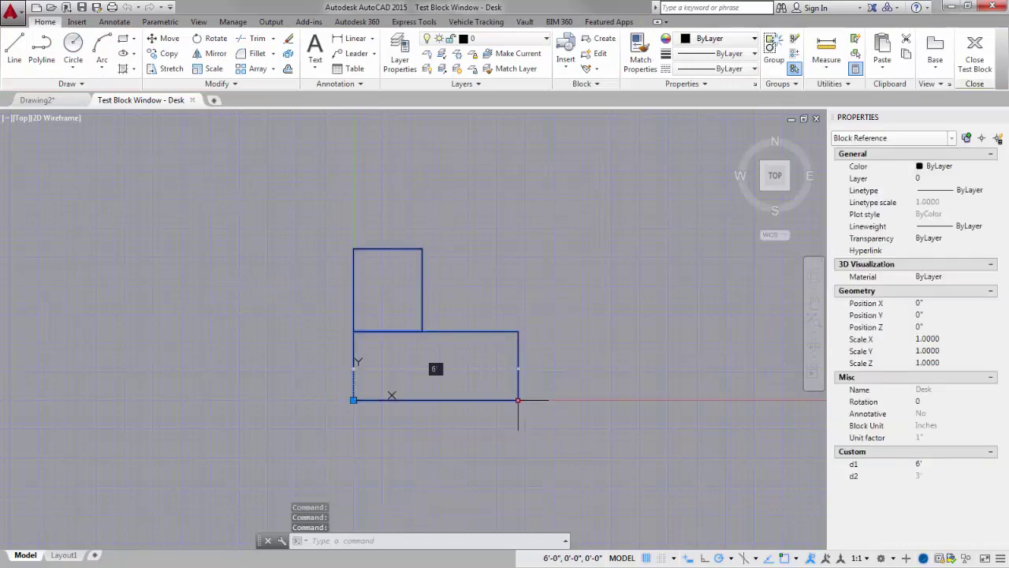
pyautogui.click(518, 400)
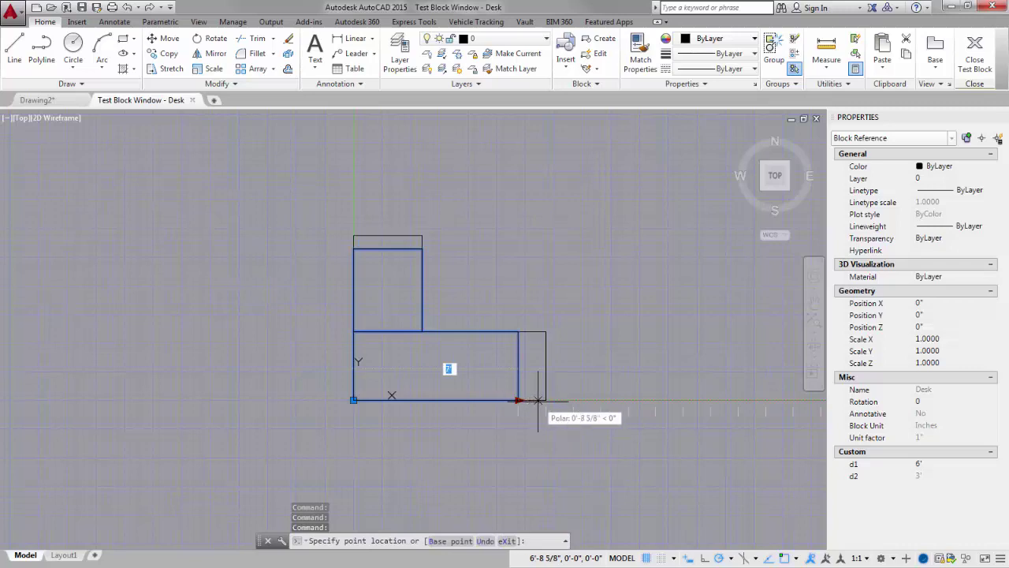
pyautogui.click(538, 400)
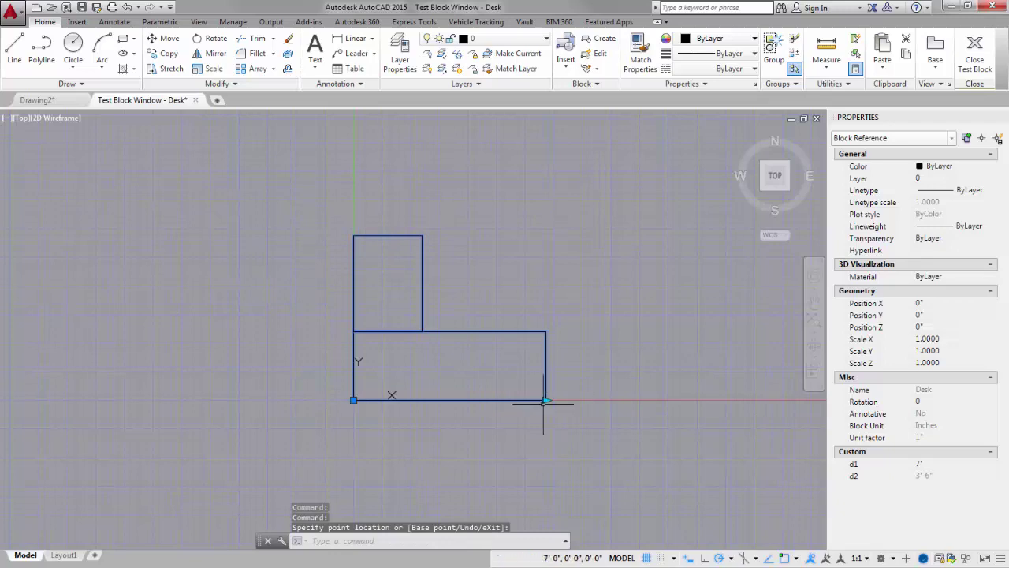
# Stretch the test desk to 14', then shorten it back to 7'.
pyautogui.click(545, 401)
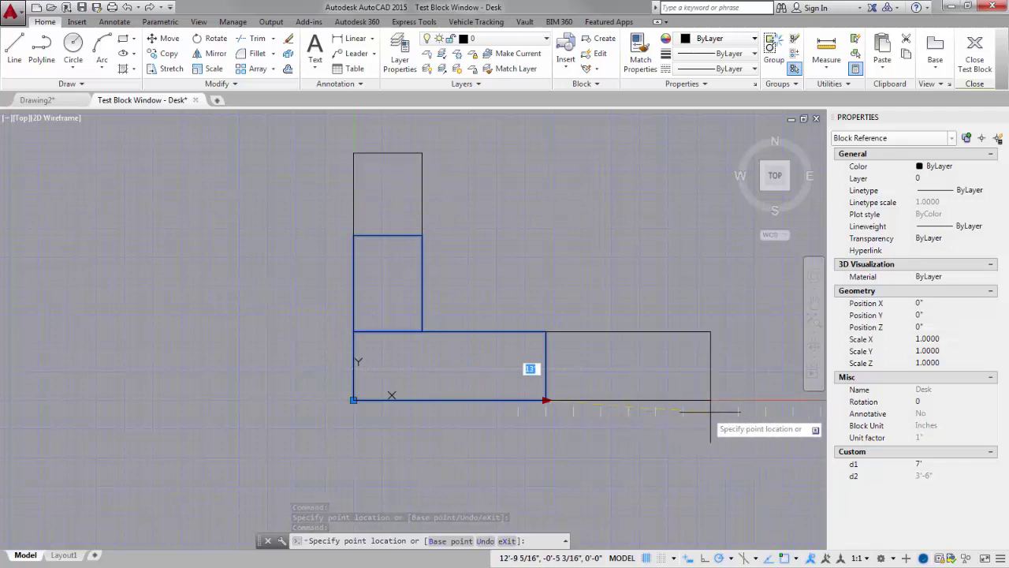
pyautogui.click(740, 410)
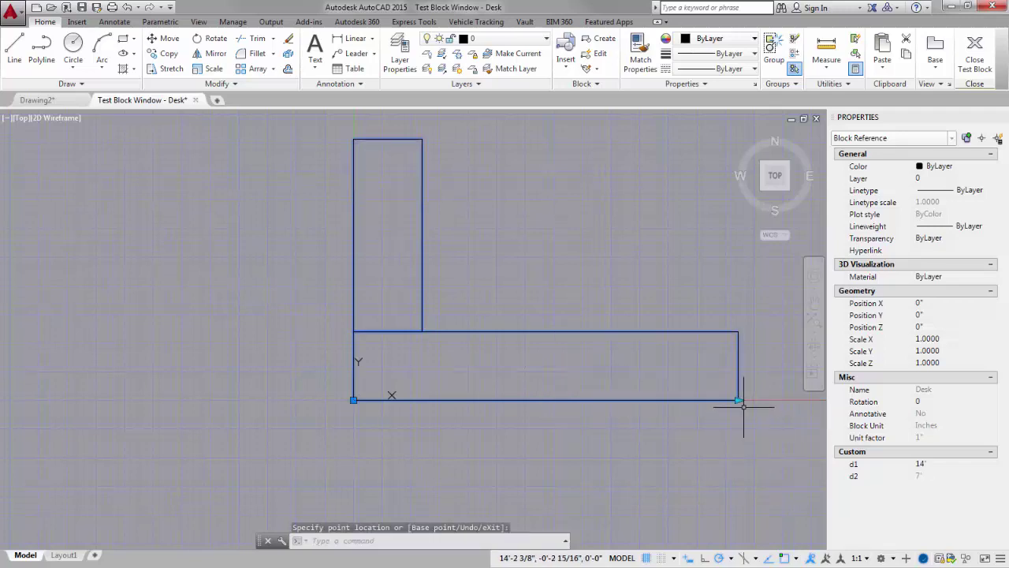
pyautogui.click(738, 400)
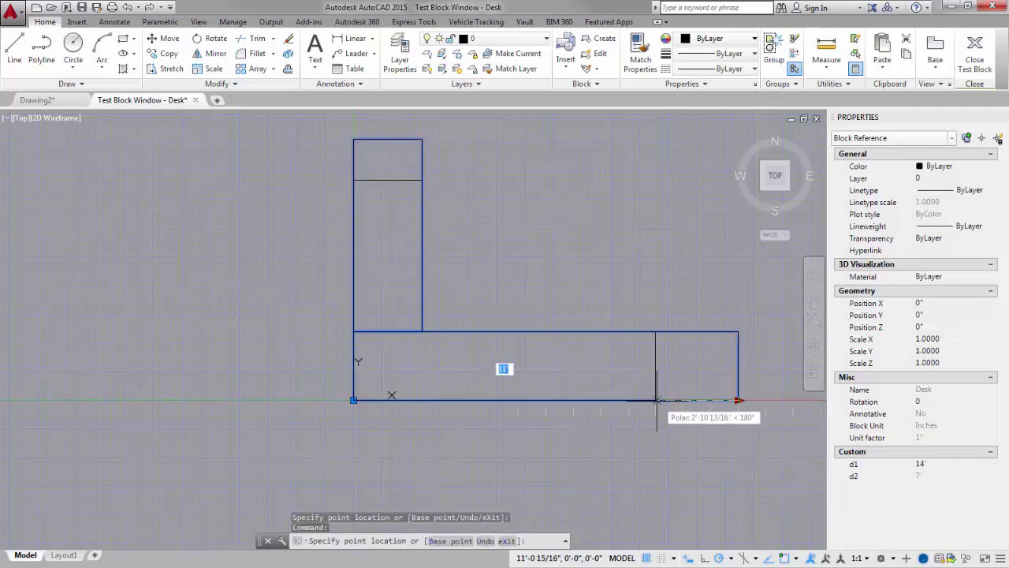
pyautogui.click(546, 402)
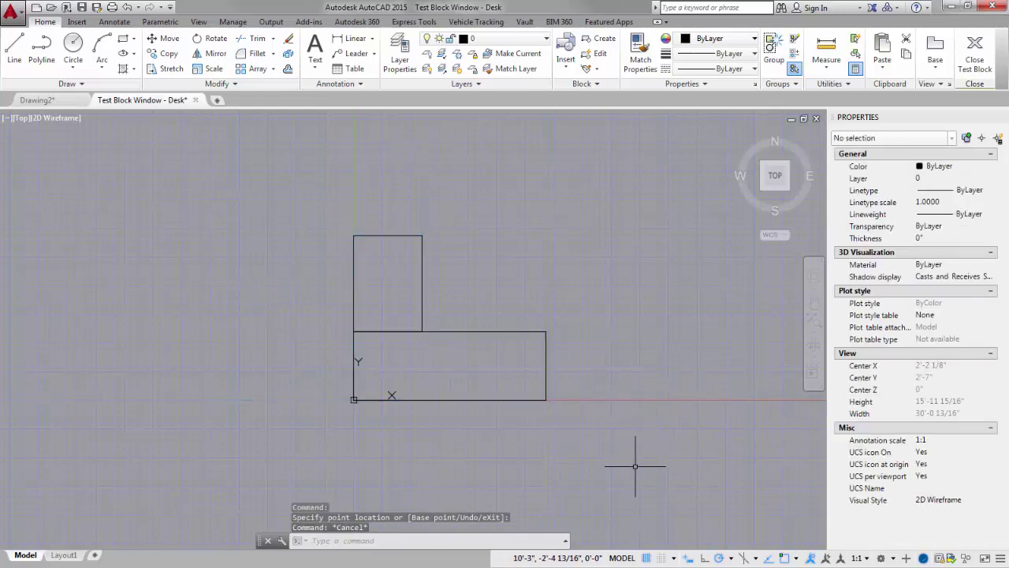